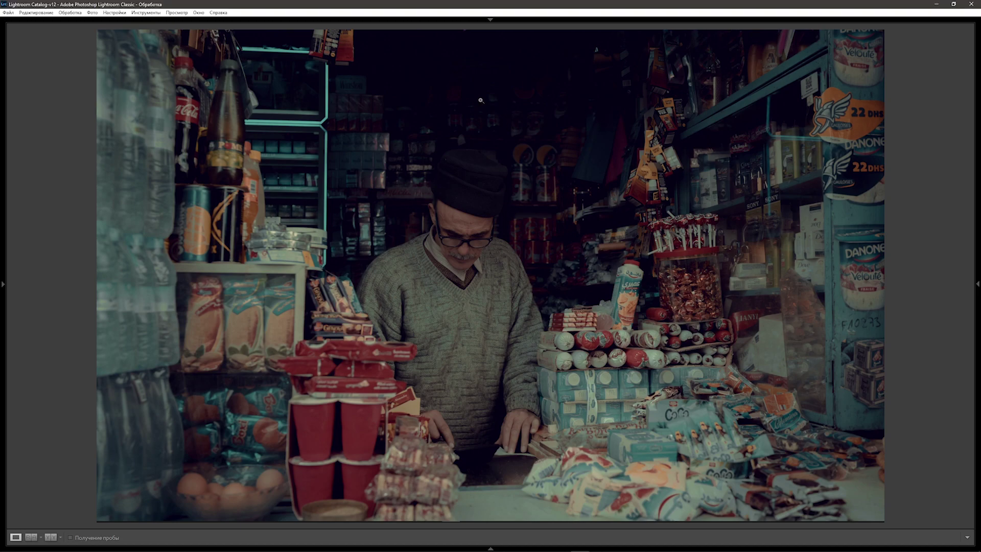
Zoom in on the shopkeeper's hat and the milk cartons, returning to full frame each time.
{"action": "left_click", "coordinate": [506, 114]}
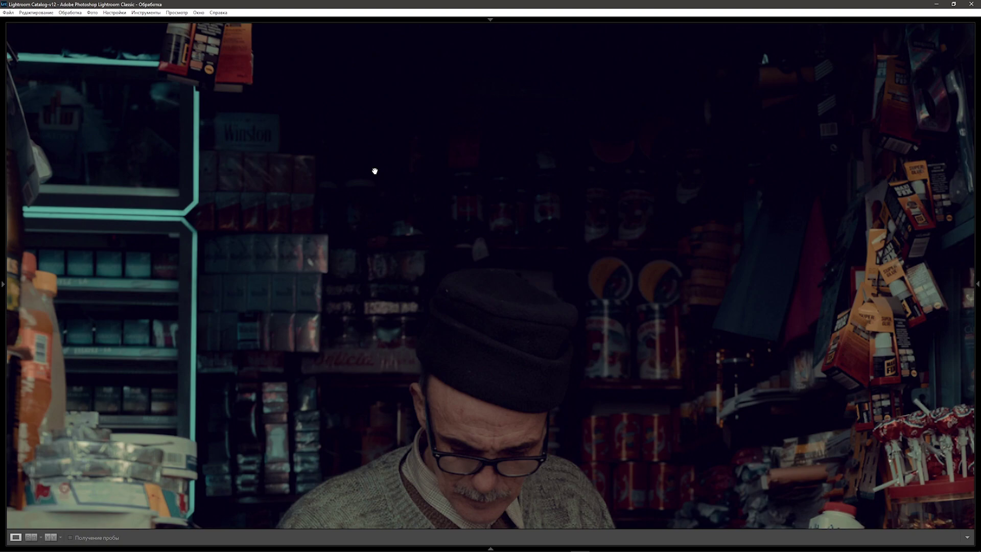
{"action": "left_click", "coordinate": [374, 171]}
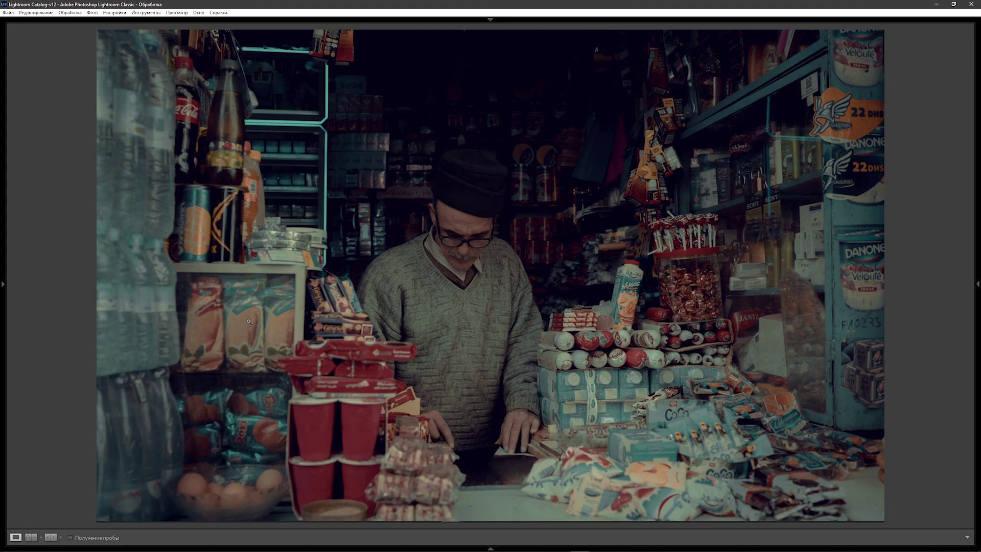
{"action": "left_click", "coordinate": [615, 383]}
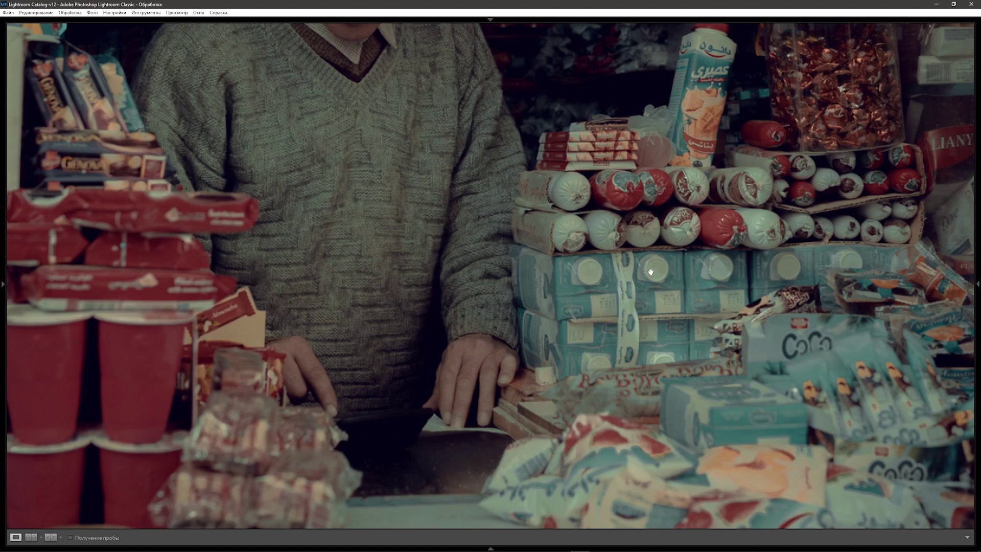
{"action": "left_click", "coordinate": [650, 272]}
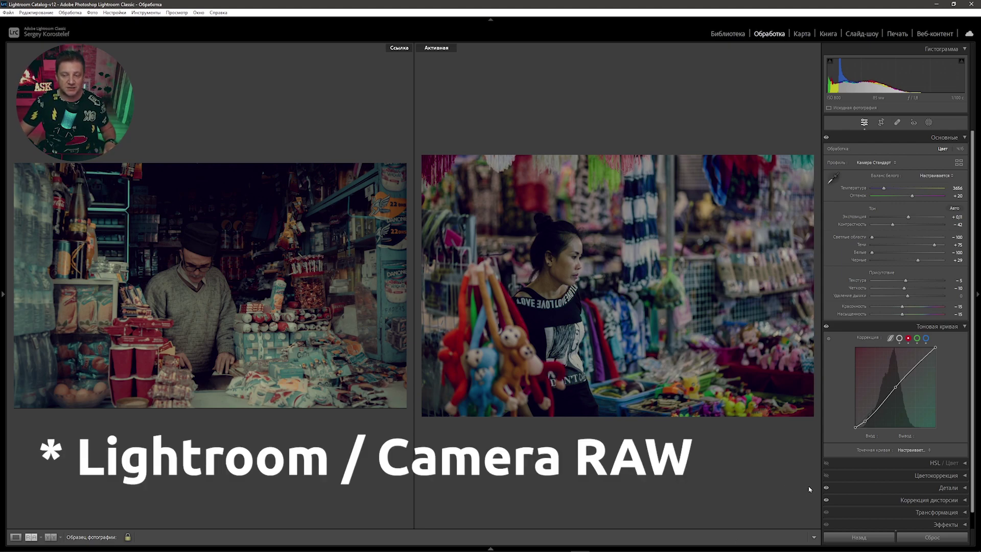
Disable Tone Curve and Basic adjustments to preview the market photo, then re-enable Basic.
{"action": "key", "text": "alt"}
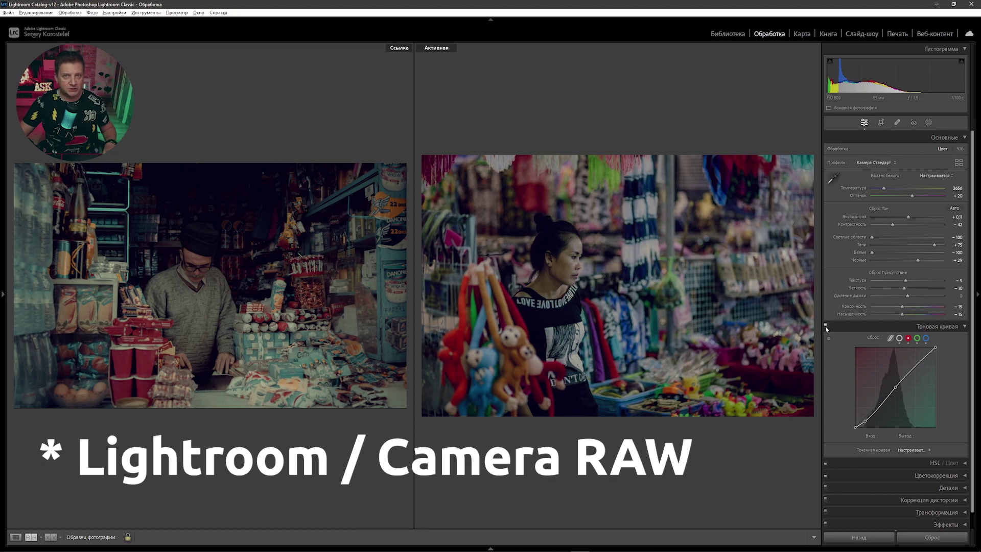
{"action": "left_click", "coordinate": [825, 326]}
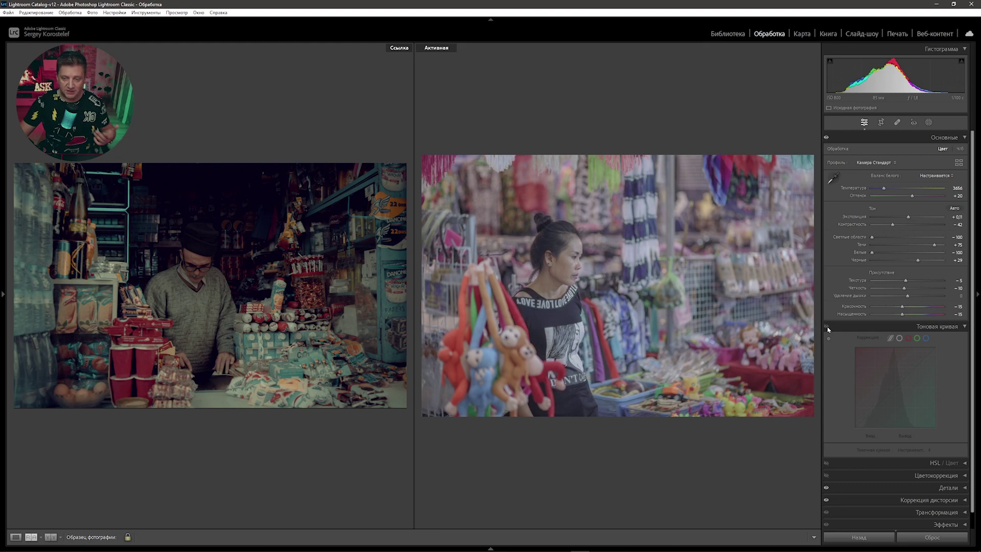
{"action": "left_click", "coordinate": [964, 327]}
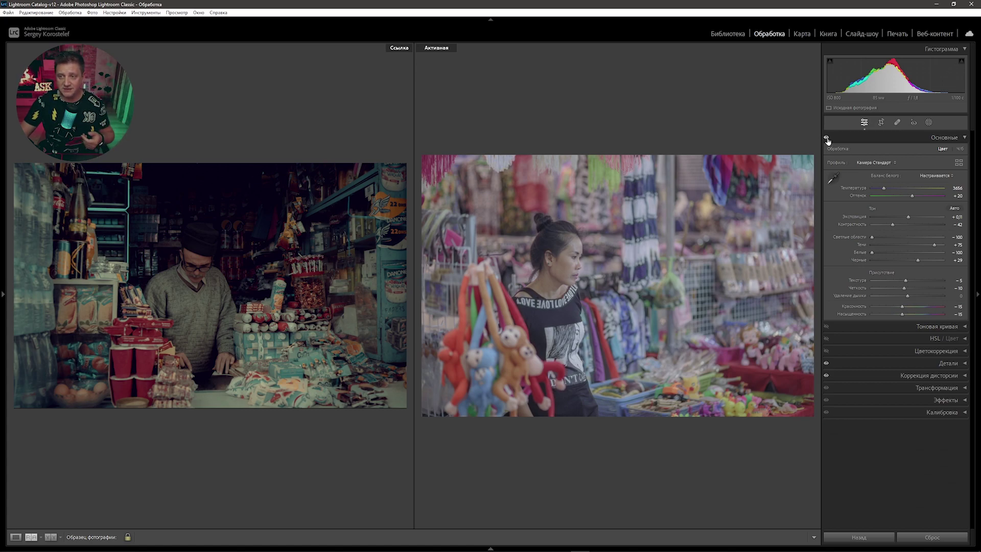
{"action": "left_click", "coordinate": [826, 138]}
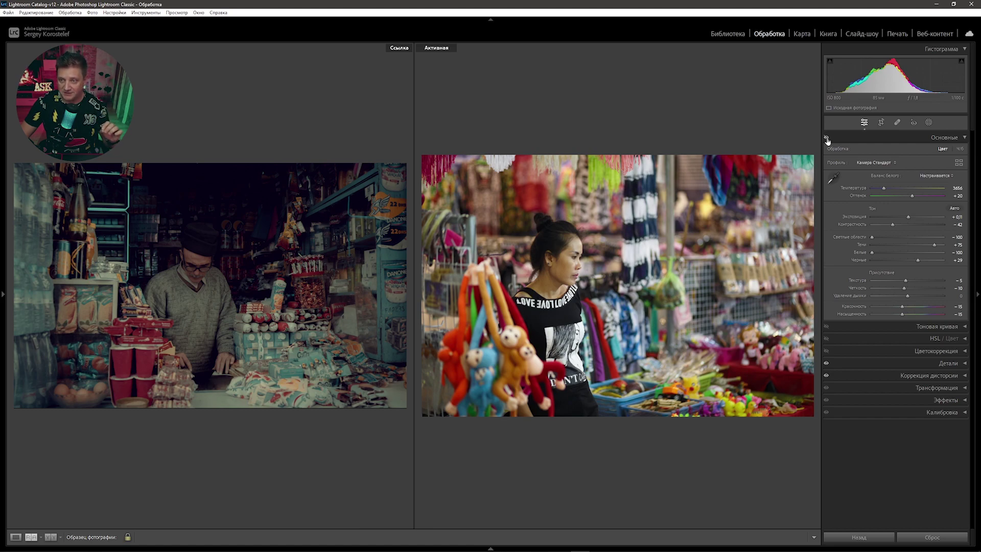
{"action": "left_click", "coordinate": [827, 138]}
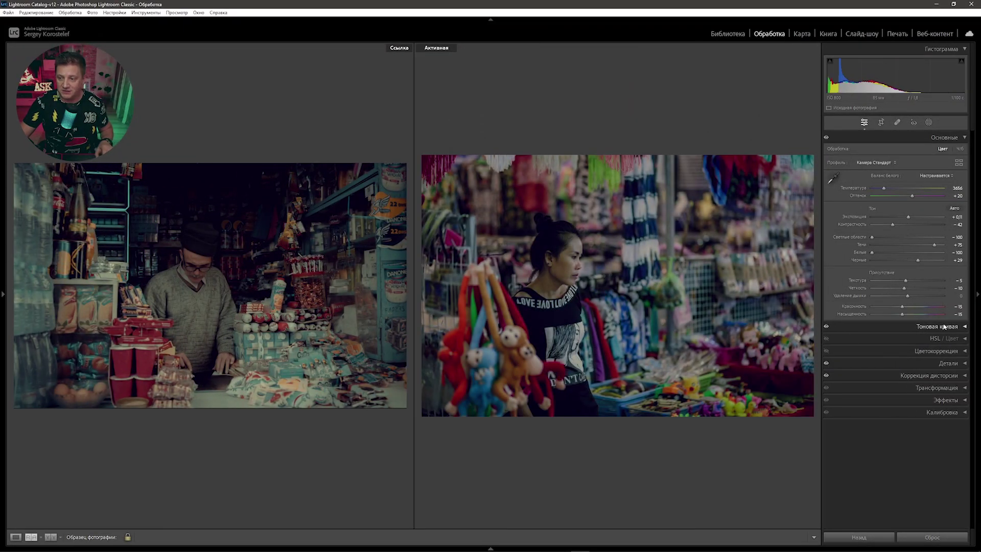
Expand the Tone Curve and review the RGB, Blue, Green and Red channel curves.
{"action": "left_click", "coordinate": [964, 327]}
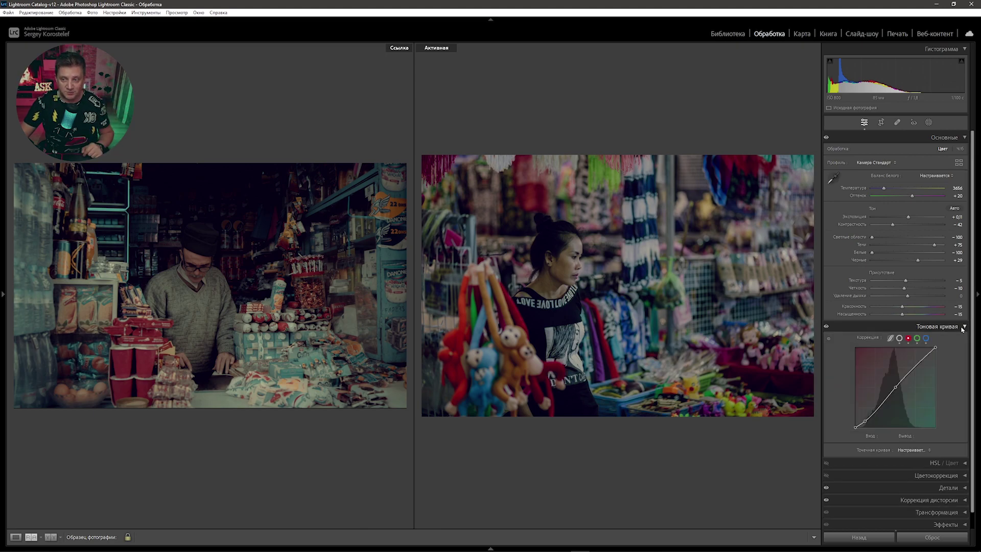
{"action": "left_click", "coordinate": [900, 338]}
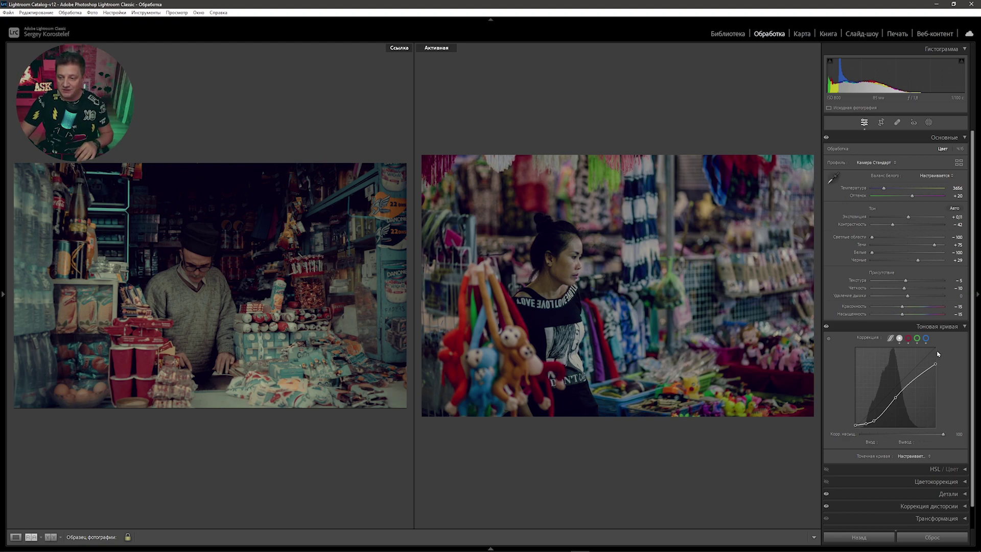
{"action": "left_click", "coordinate": [926, 339]}
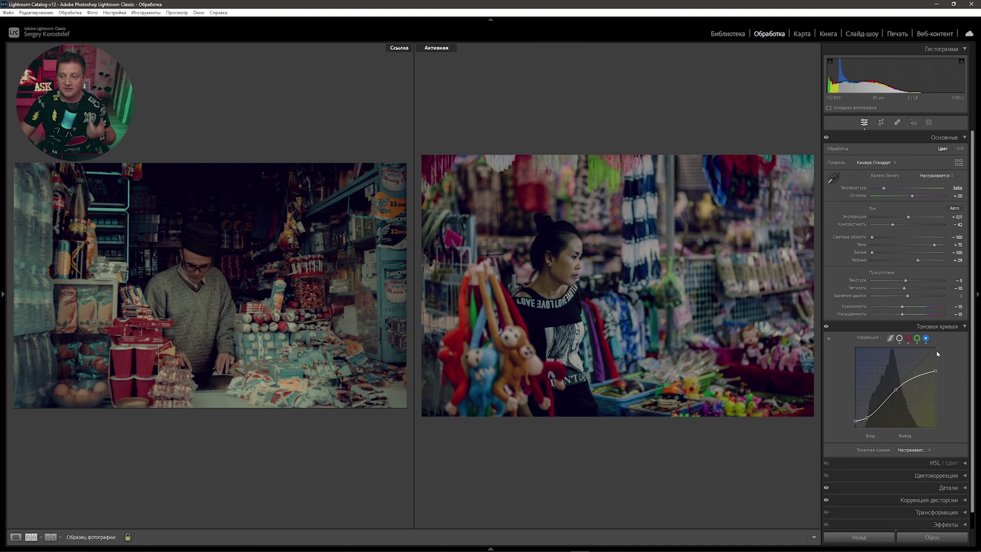
{"action": "left_click", "coordinate": [918, 338]}
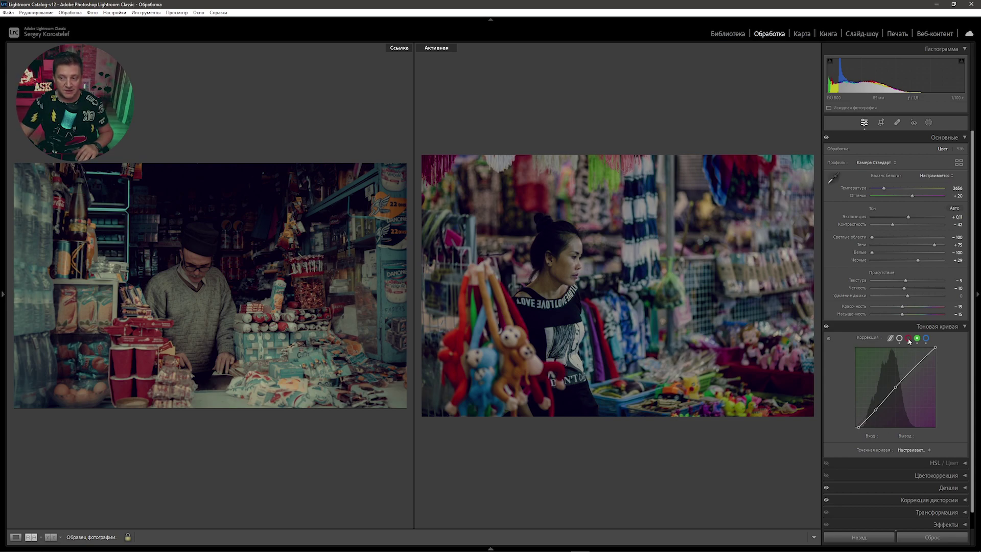
{"action": "left_click", "coordinate": [908, 338]}
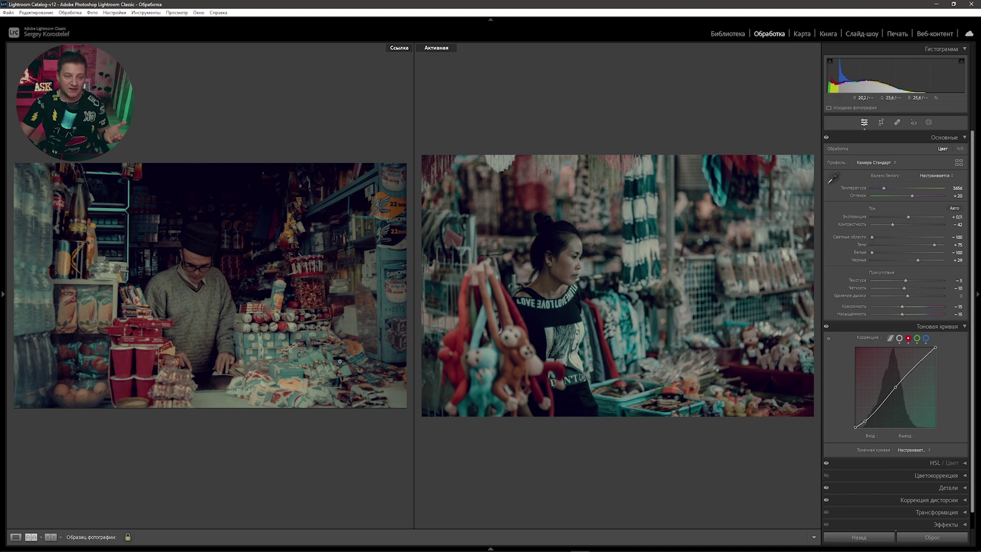
Review the HSL settings, then re-enable the Color Grading adjustments.
{"action": "left_click", "coordinate": [964, 462]}
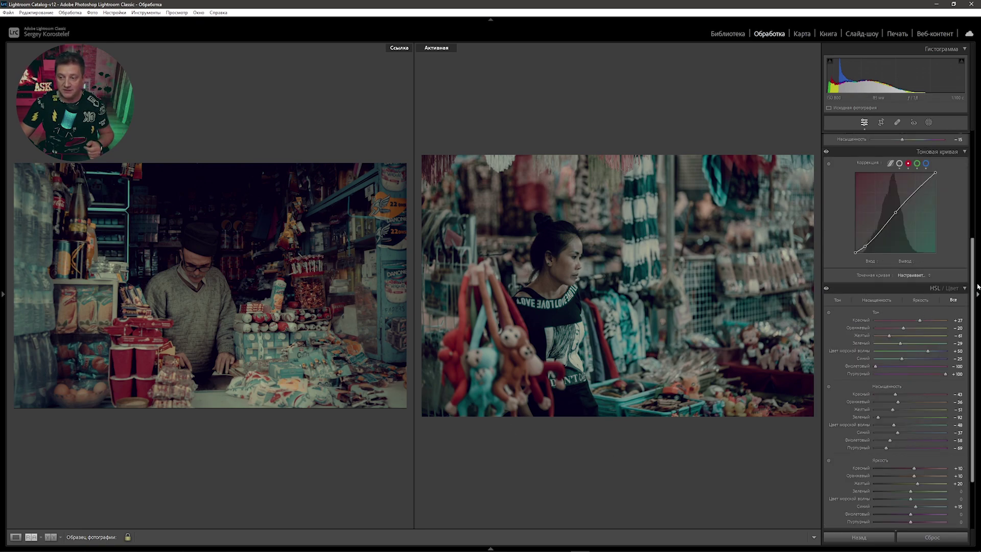
{"action": "scroll", "coordinate": [973, 299], "scroll_direction": "down", "scroll_amount": 3}
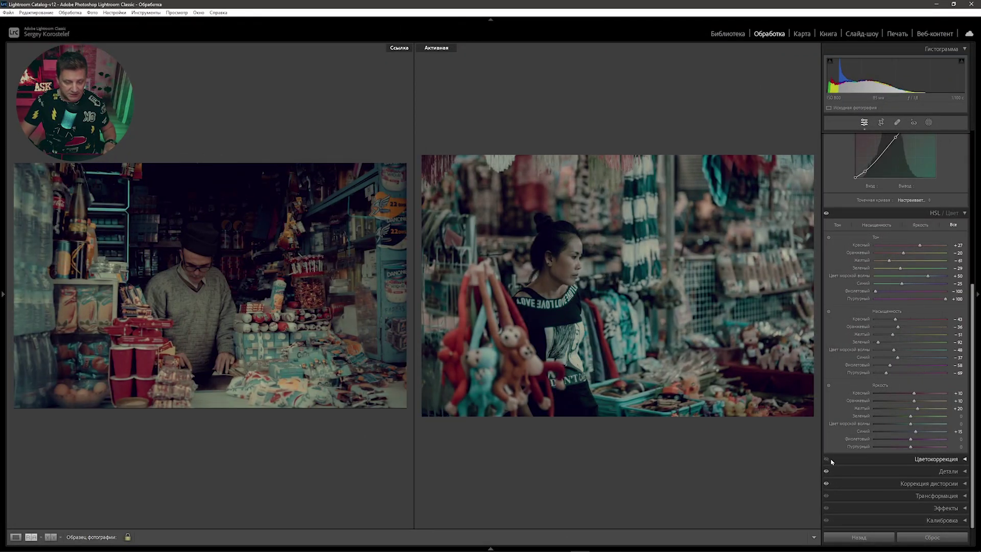
{"action": "key", "text": "alt"}
{"action": "left_click", "coordinate": [825, 459]}
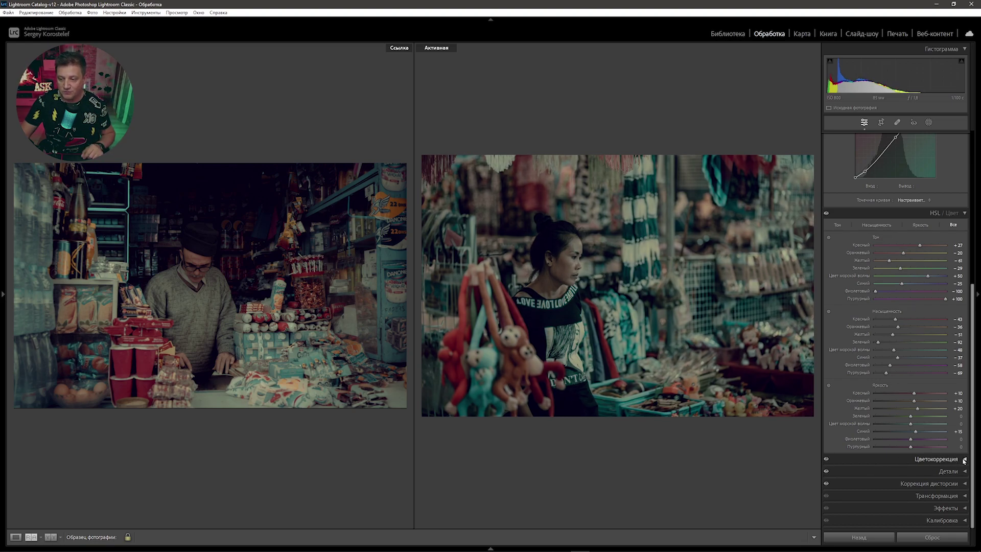
Expand Color Grading to check the Shadows tint, then the Midtones values.
{"action": "left_click", "coordinate": [897, 460]}
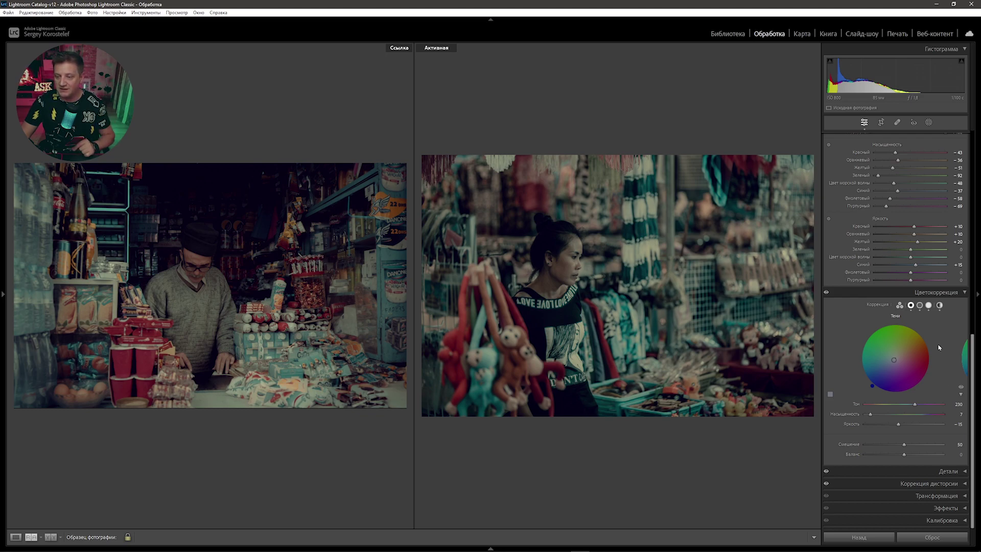
{"action": "left_click", "coordinate": [920, 305]}
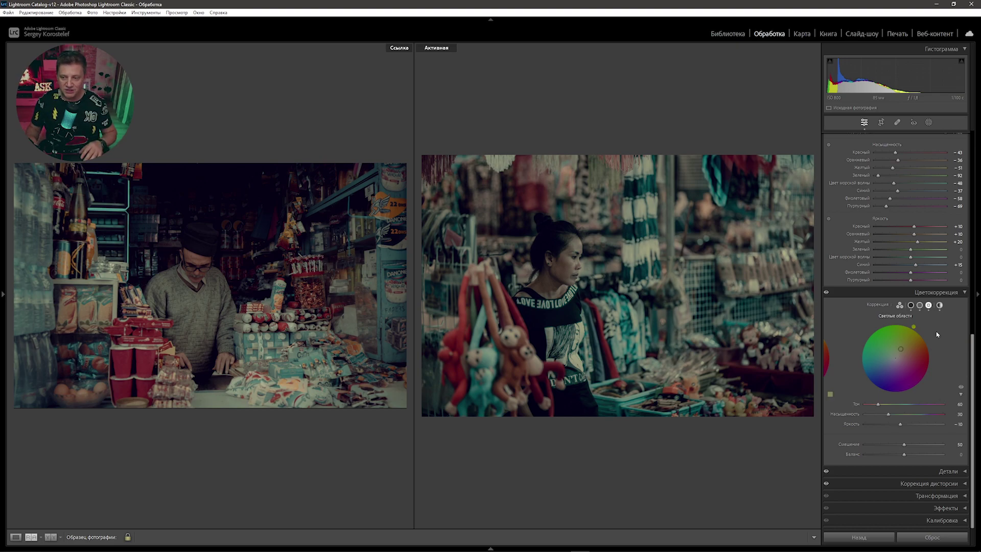
Check the Highlights grading, then the Global grading values (luminance −25).
{"action": "left_click", "coordinate": [928, 305]}
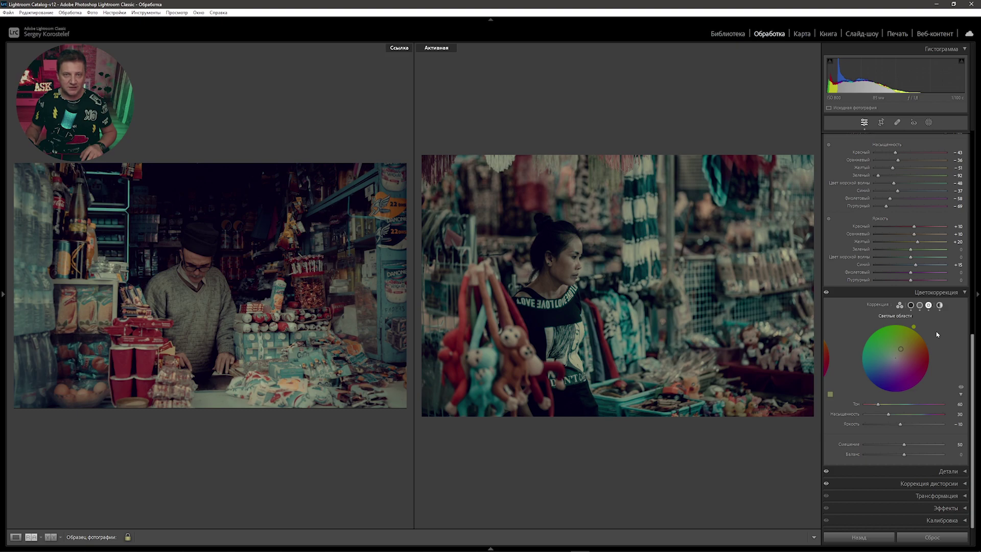
{"action": "scroll", "coordinate": [937, 334], "scroll_direction": "up", "scroll_amount": 1}
{"action": "left_click", "coordinate": [939, 336]}
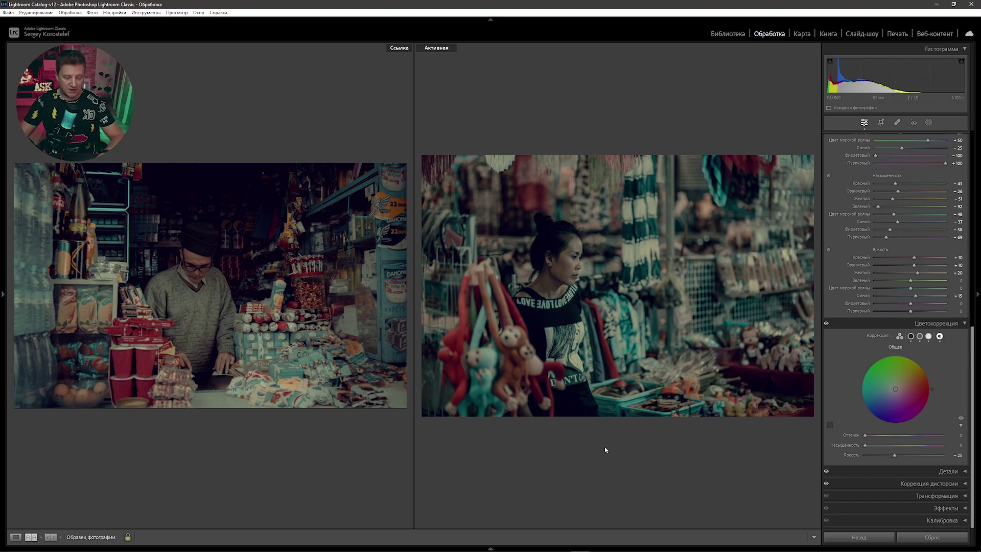
Compare the market photo with its unedited Before view, then bring up the preset options.
{"action": "key", "text": "backslash"}
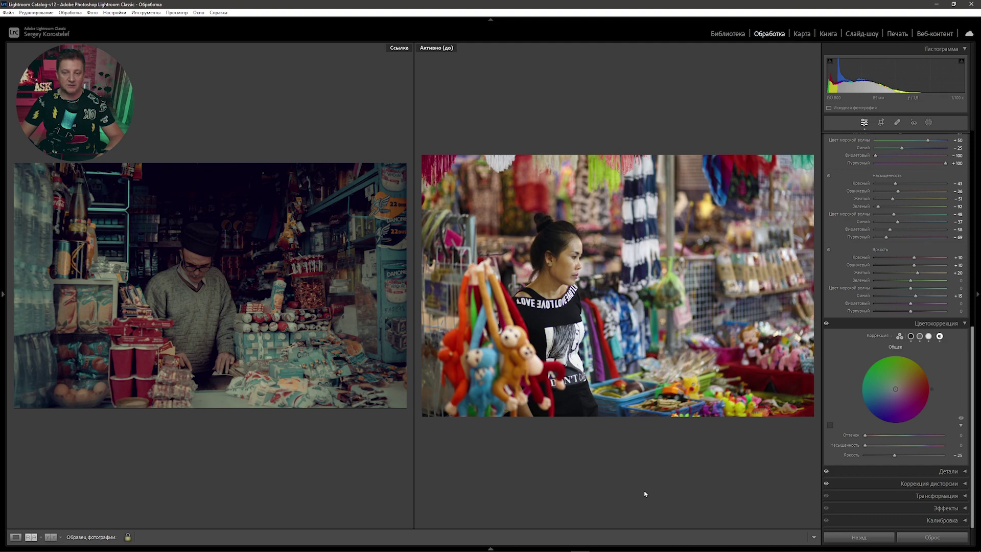
{"action": "key", "text": "backslash"}
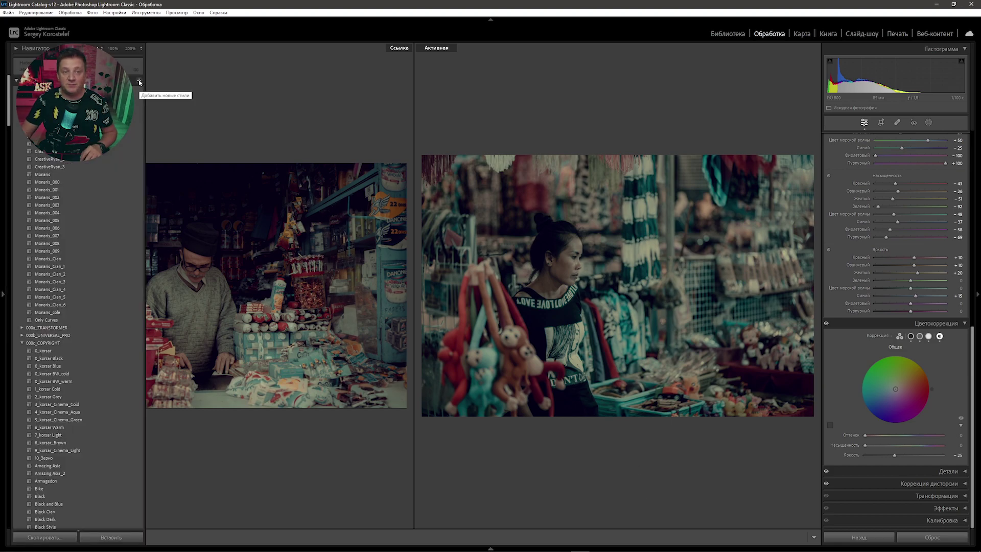
{"action": "left_click", "coordinate": [139, 82]}
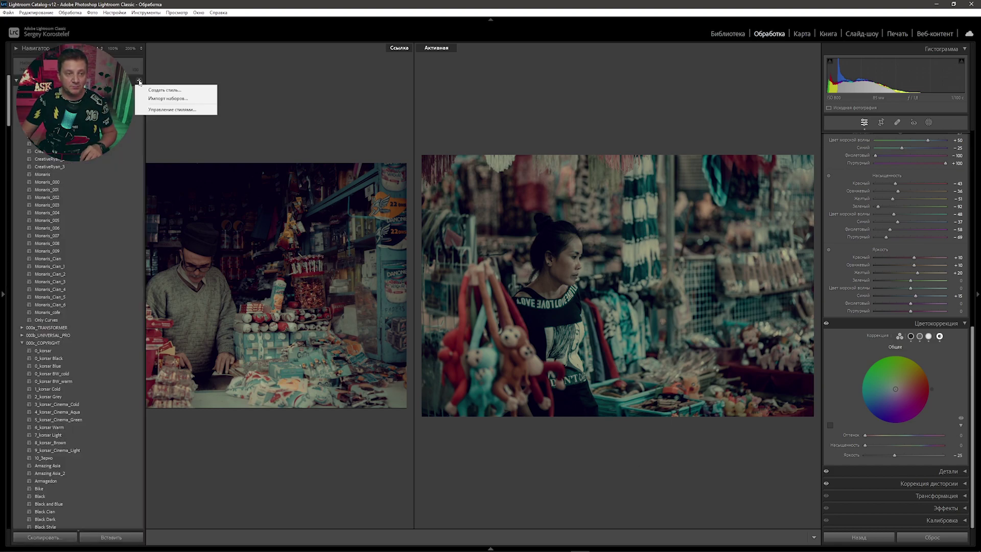
Start a new develop preset and enter the name Monaris.
{"action": "left_click", "coordinate": [180, 94]}
{"action": "type", "text": "M"}
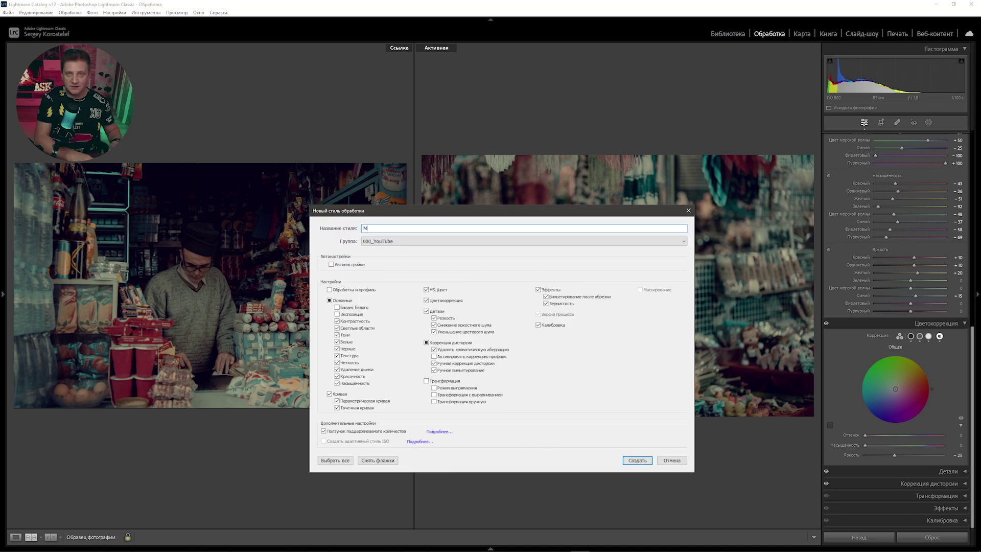
{"action": "type", "text": "onaris"}
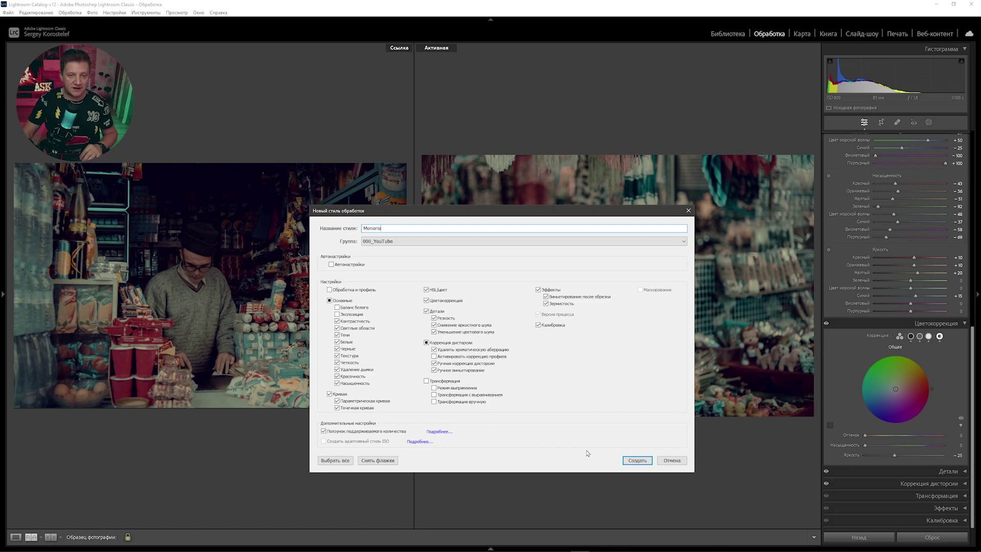
Create the Monaris_0 preset and apply it to the singer photo.
{"action": "type", "text": "_0"}
{"action": "left_click", "coordinate": [637, 460]}
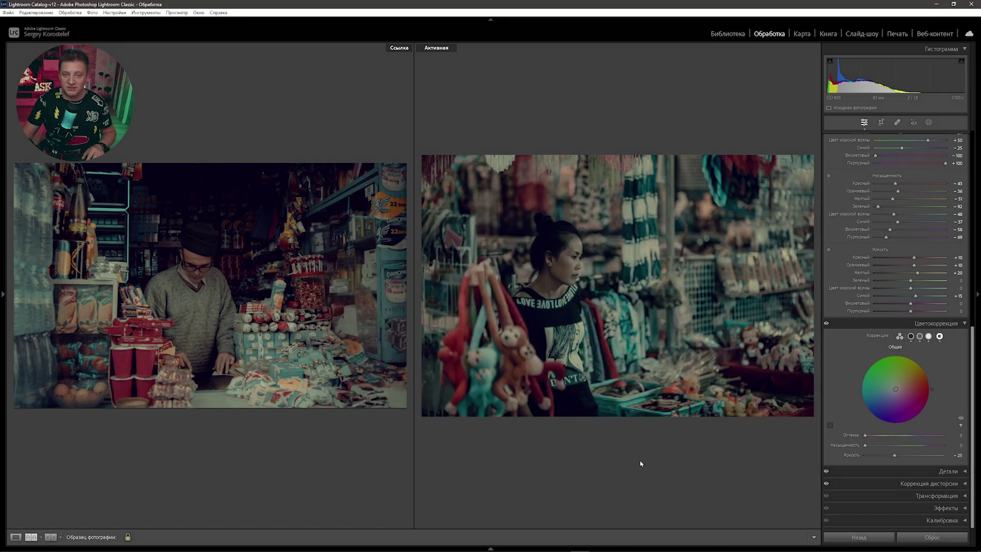
{"action": "left_click", "coordinate": [501, 503]}
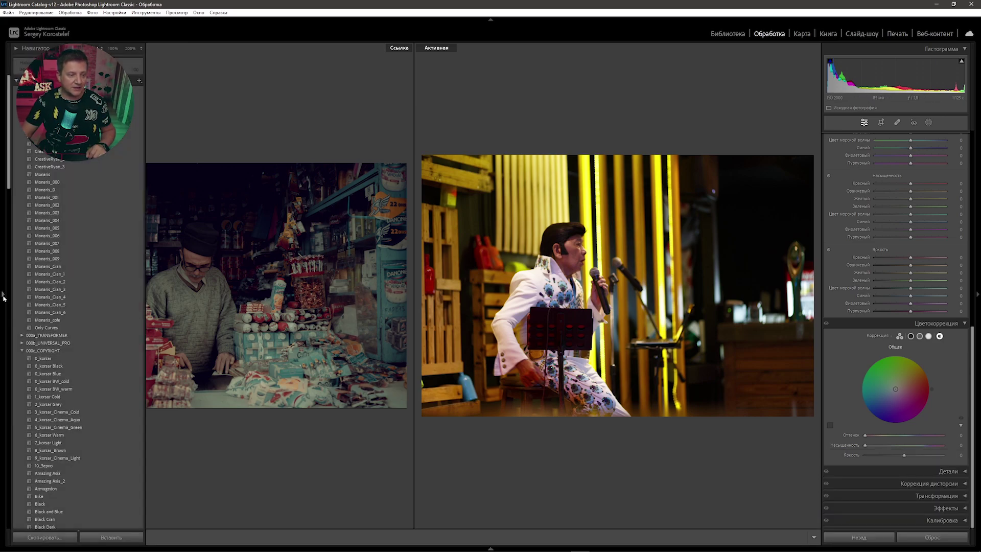
{"action": "left_click", "coordinate": [47, 190]}
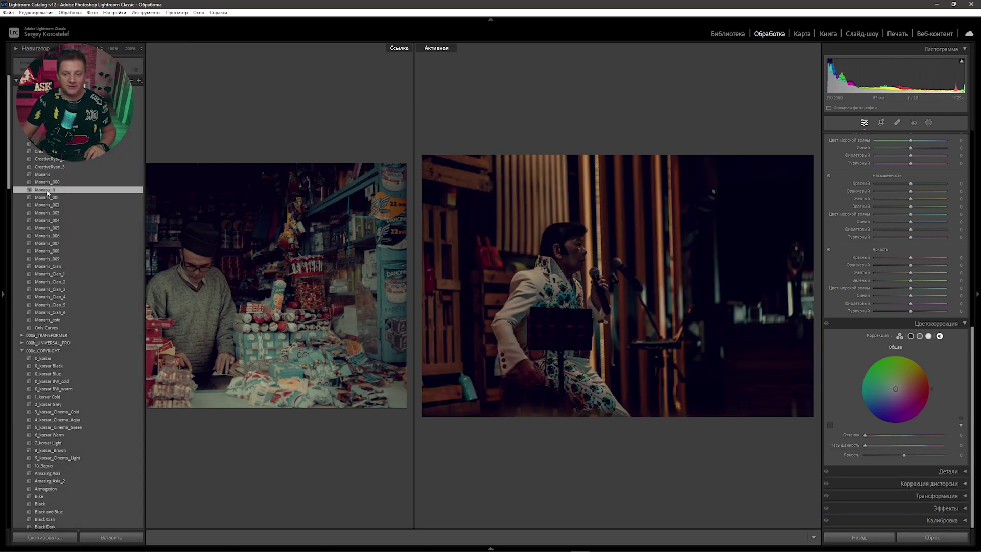
Brighten the singer photo's exposure and cool its white balance slightly.
{"action": "scroll", "coordinate": [899, 255], "scroll_direction": "up", "scroll_amount": 10}
{"action": "scroll", "coordinate": [904, 229], "scroll_direction": "up", "scroll_amount": 2}
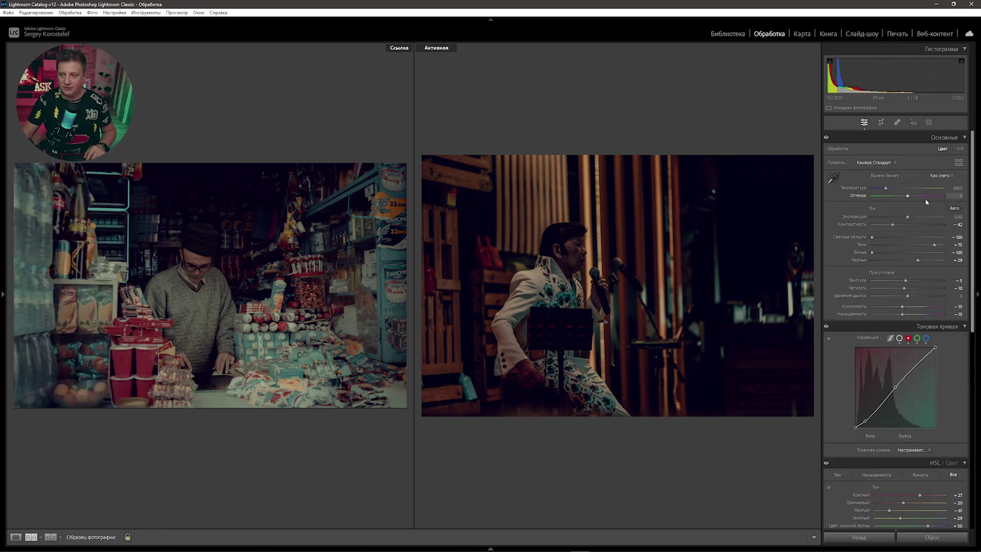
{"action": "left_click_drag", "start_coordinate": [908, 218], "coordinate": [915, 217]}
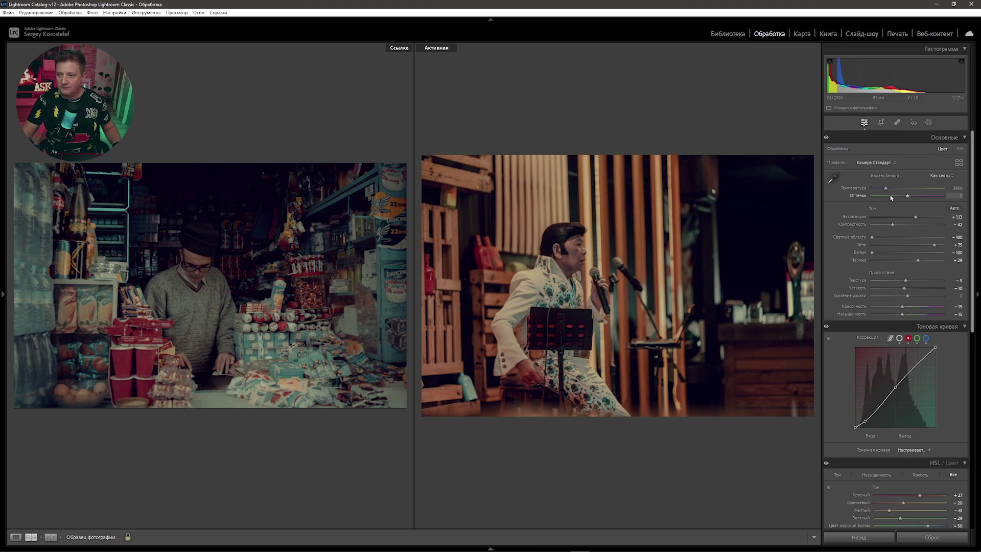
{"action": "left_click_drag", "start_coordinate": [886, 188], "coordinate": [885, 188]}
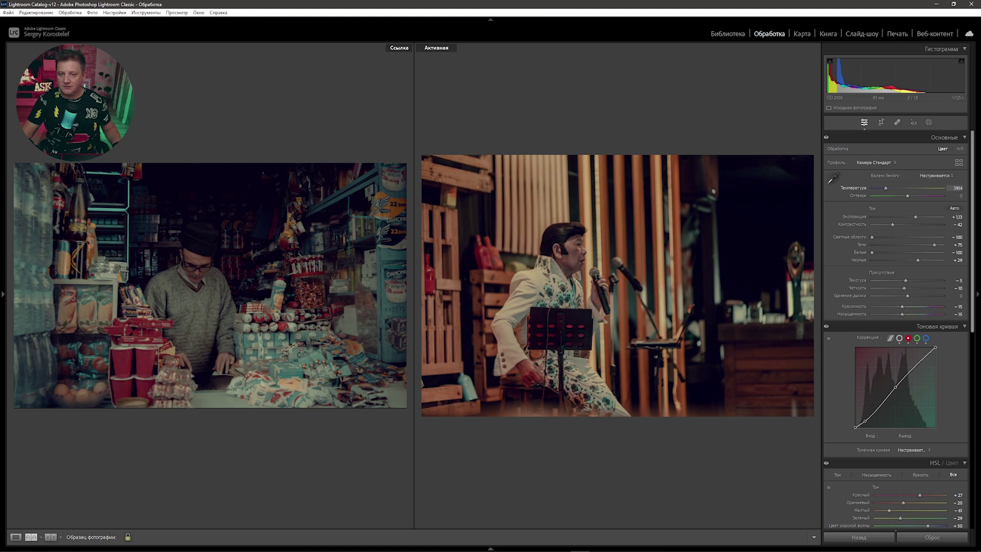
Straighten the singer photo's perspective with Transform's Upright Auto.
{"action": "scroll", "coordinate": [899, 357], "scroll_direction": "down", "scroll_amount": 3}
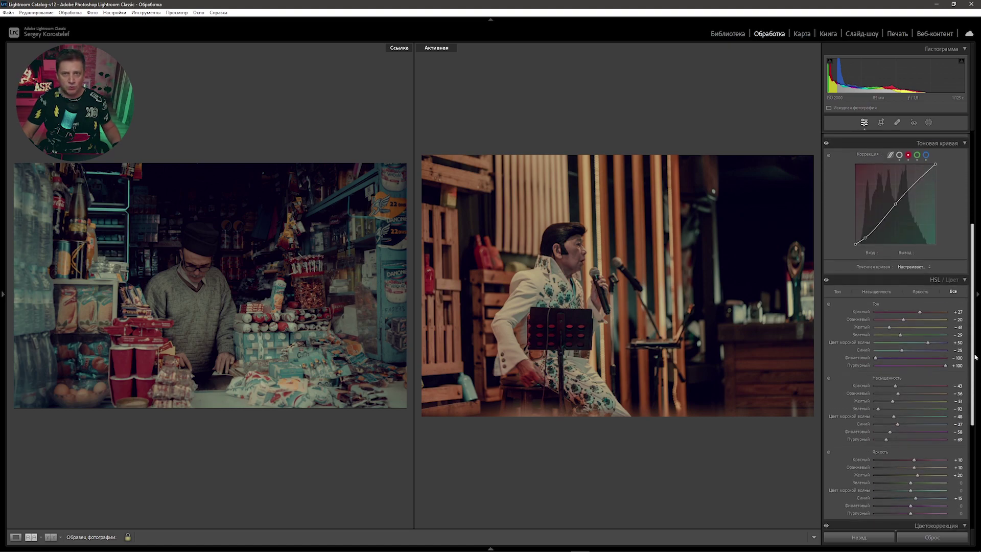
{"action": "scroll", "coordinate": [899, 357], "scroll_direction": "down", "scroll_amount": 3}
{"action": "scroll", "coordinate": [960, 460], "scroll_direction": "down", "scroll_amount": 1}
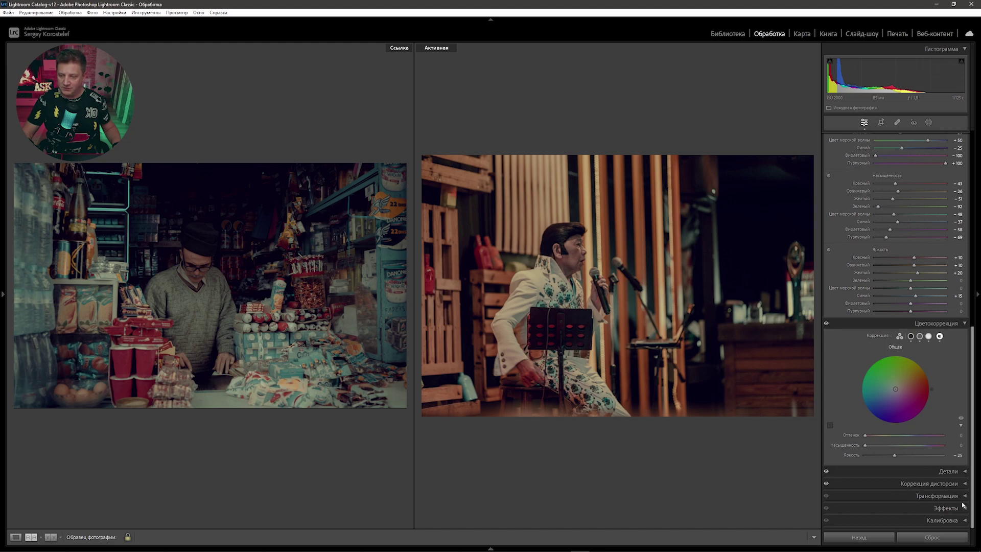
{"action": "left_click", "coordinate": [961, 496]}
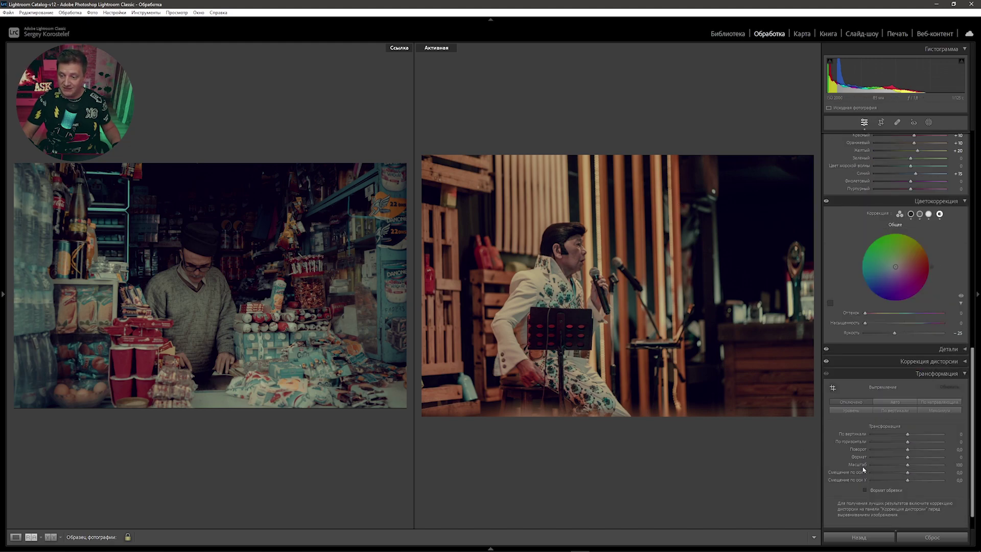
{"action": "left_click", "coordinate": [900, 405]}
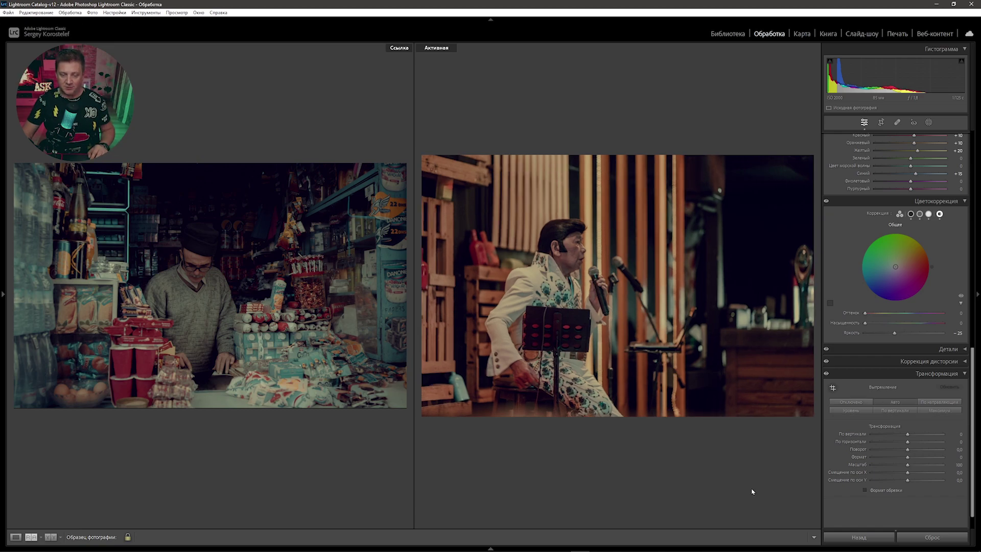
Tweak the singer photo's temperature cooler then warmer, and lower exposure to +0.86.
{"action": "left_click_drag", "start_coordinate": [972, 434], "coordinate": [973, 218]}
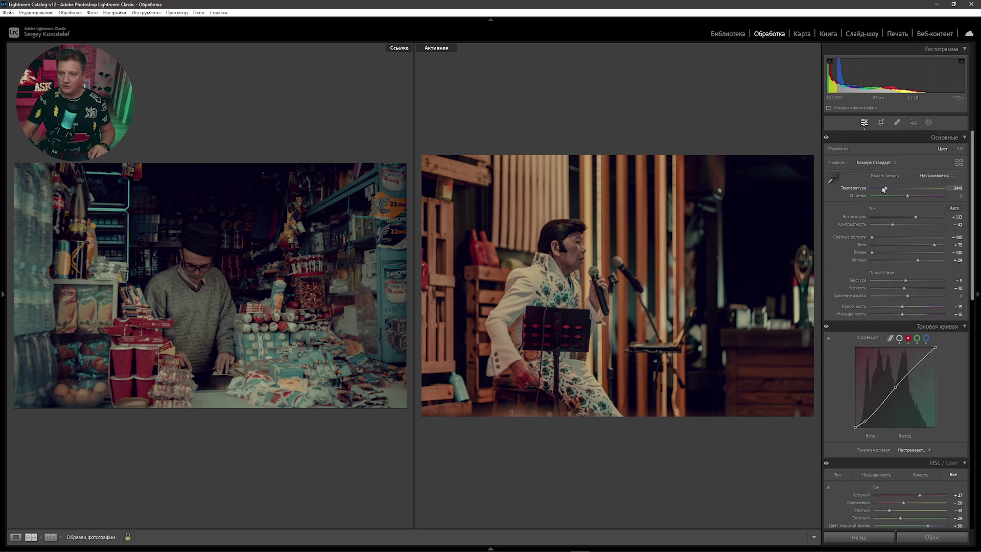
{"action": "left_click_drag", "start_coordinate": [884, 190], "coordinate": [882, 189]}
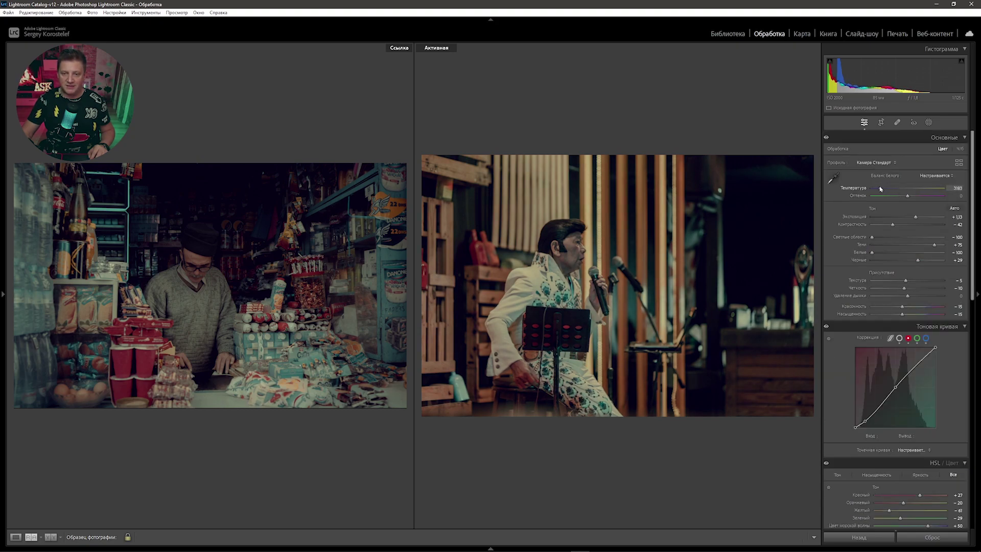
{"action": "left_click_drag", "start_coordinate": [880, 188], "coordinate": [881, 189]}
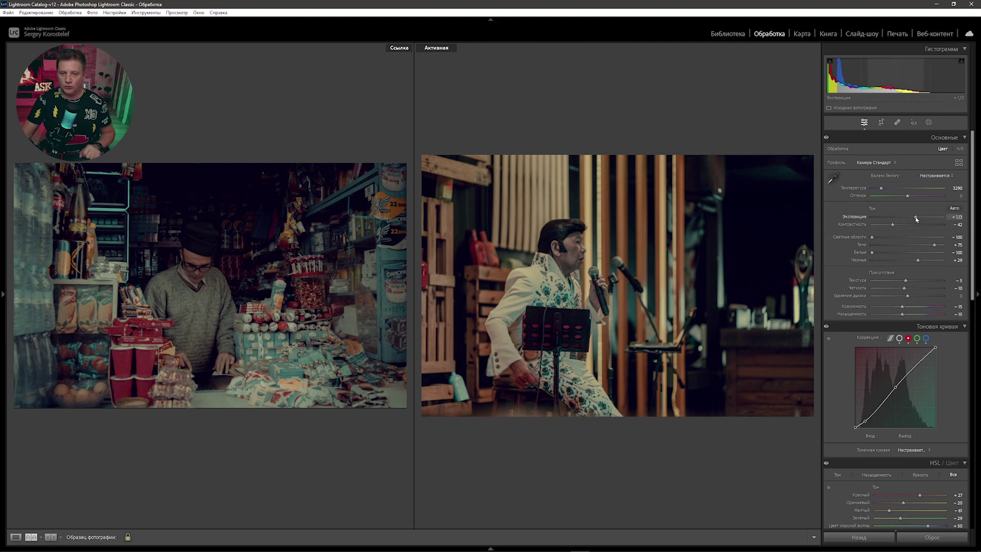
{"action": "left_click_drag", "start_coordinate": [915, 217], "coordinate": [915, 218]}
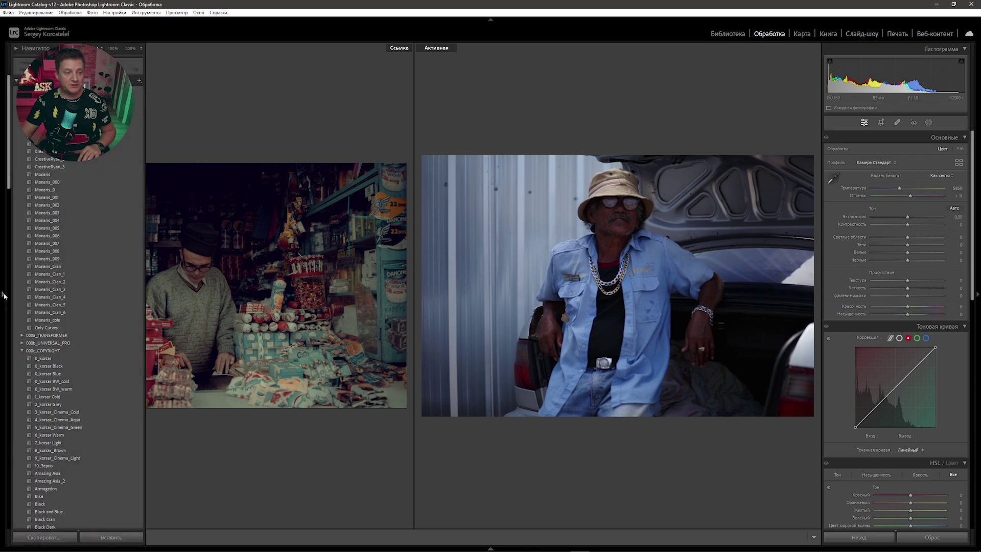
Apply Monaris_0 to the bucket-hat portrait and raise Exposure to about +1.29.
{"action": "left_click", "coordinate": [46, 189]}
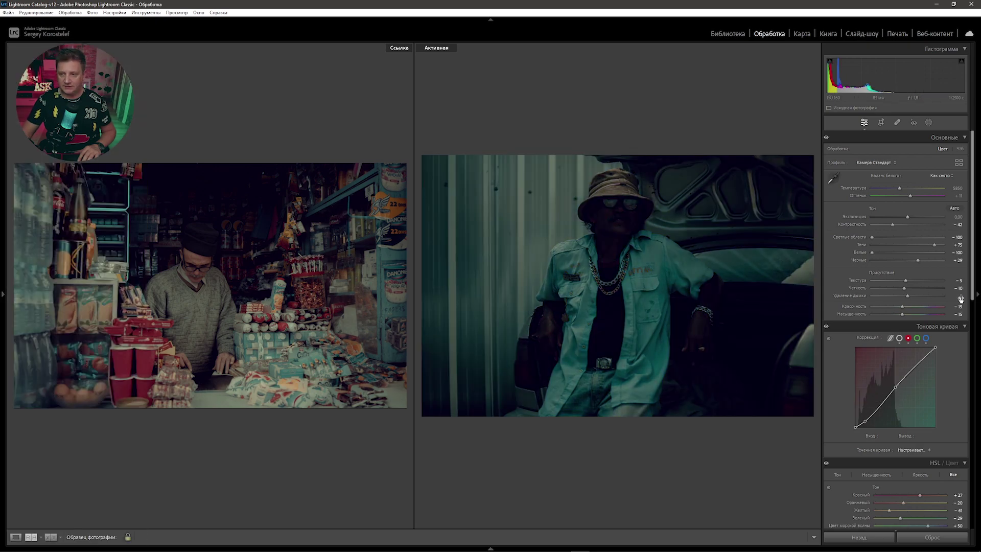
{"action": "left_click_drag", "start_coordinate": [908, 218], "coordinate": [918, 217]}
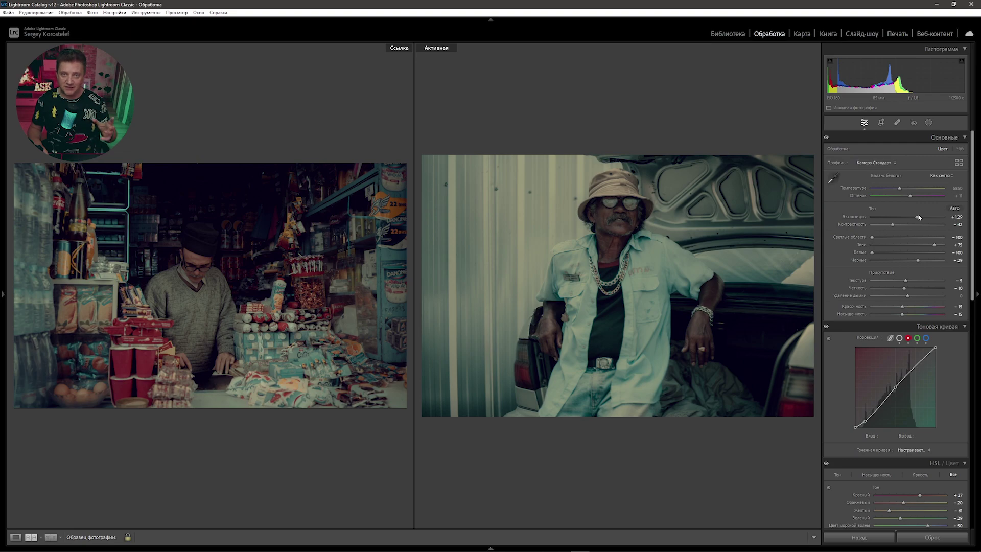
{"action": "key", "text": "shift+w"}
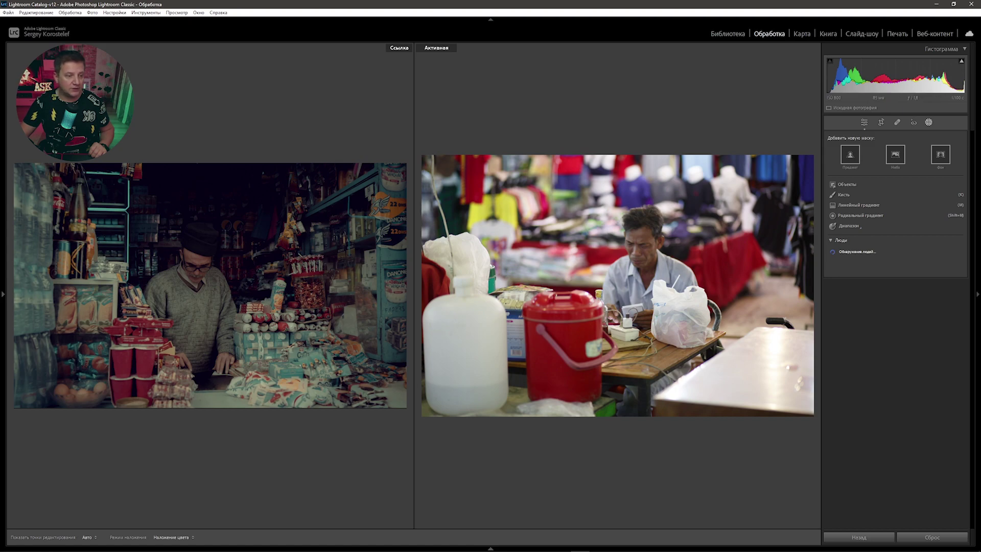
Apply Monaris_0 to the vendor photo, brighten a detected-person mask, and lower Temperature slightly.
{"action": "left_click", "coordinate": [55, 191]}
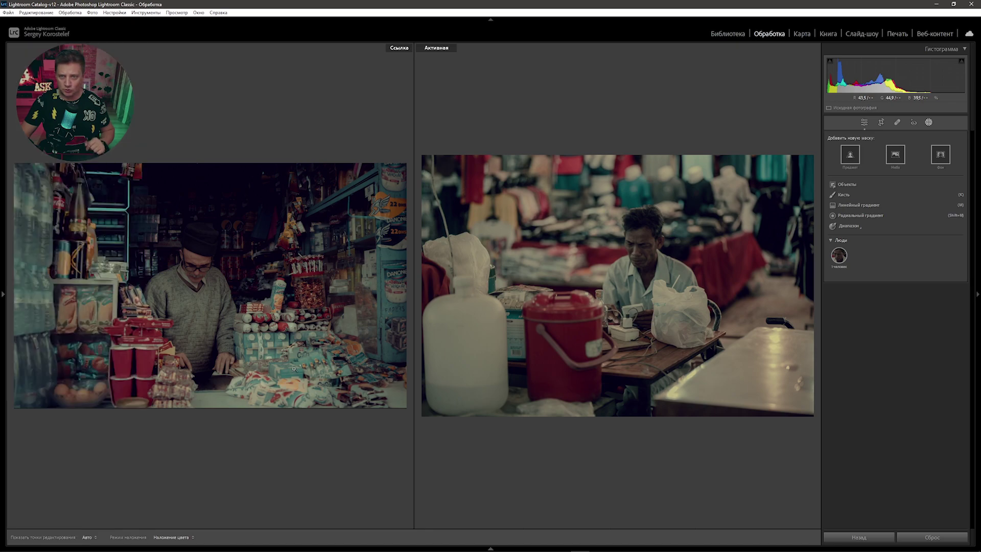
{"action": "left_click", "coordinate": [839, 254]}
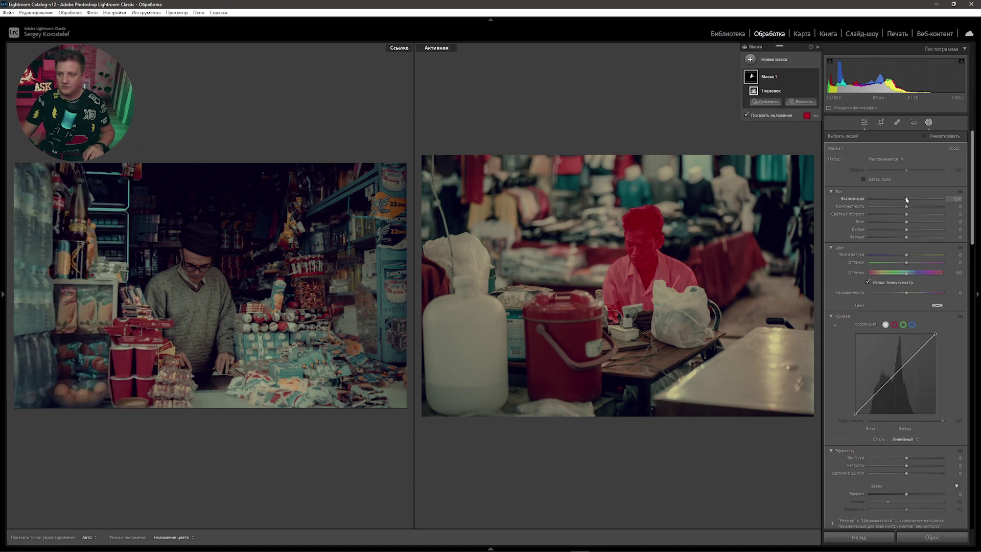
{"action": "left_click_drag", "start_coordinate": [907, 203], "coordinate": [910, 200]}
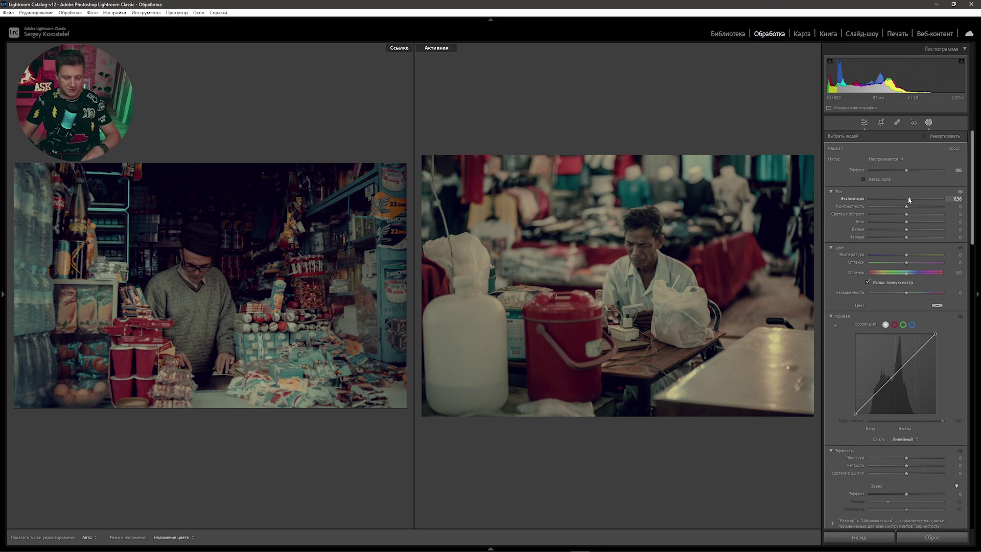
{"action": "key", "text": "shift+w"}
{"action": "left_click_drag", "start_coordinate": [886, 189], "coordinate": [883, 188]}
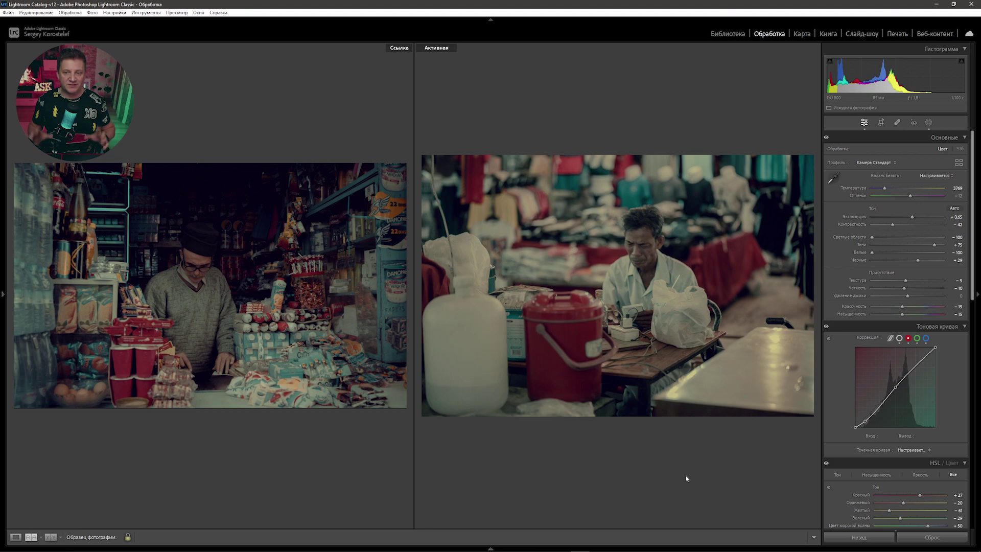